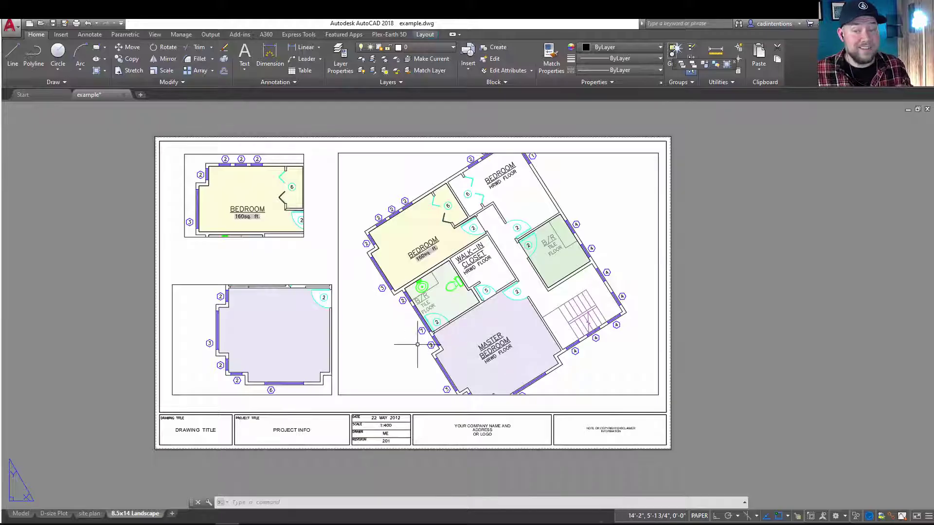
# Activate the large floor-plan viewport and start VPLAYER with its Freeze option.
pyautogui.moveTo(403, 336); pyautogui.dragTo(388, 308, button='middle')
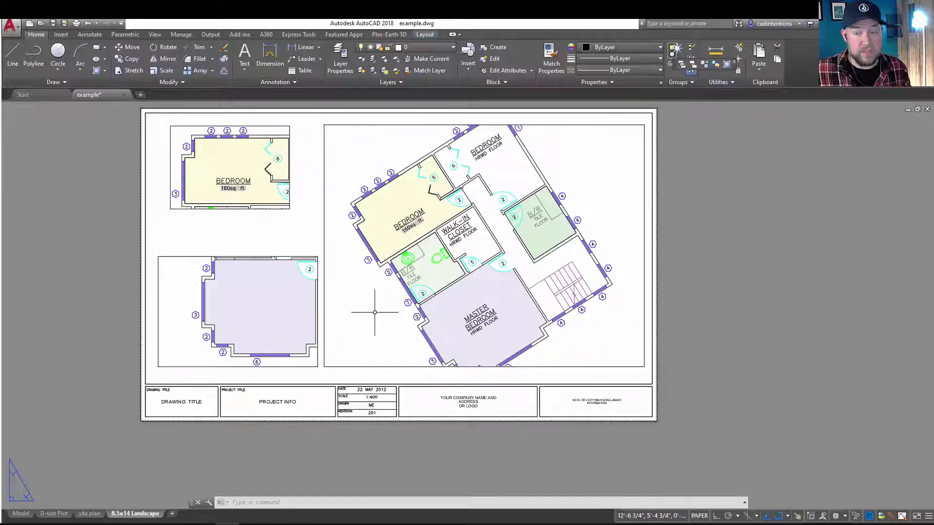
pyautogui.moveTo(375, 313); pyautogui.dragTo(414, 335, button='middle')
pyautogui.moveTo(336, 313)
pyautogui.mouseDown(button='middle')
pyautogui.moveTo(319, 296)
pyautogui.moveTo(359, 307)
pyautogui.moveTo(350, 313)
pyautogui.mouseUp(button='middle')
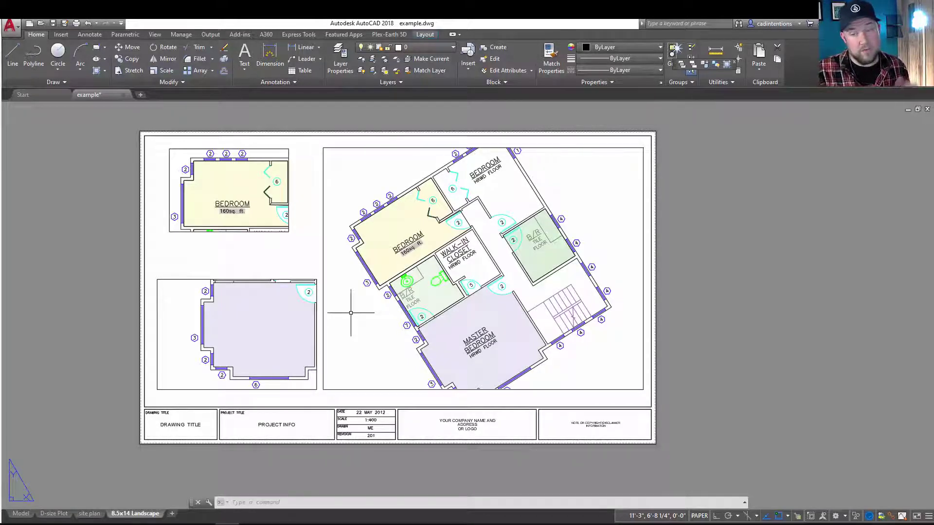
pyautogui.press('Escape')
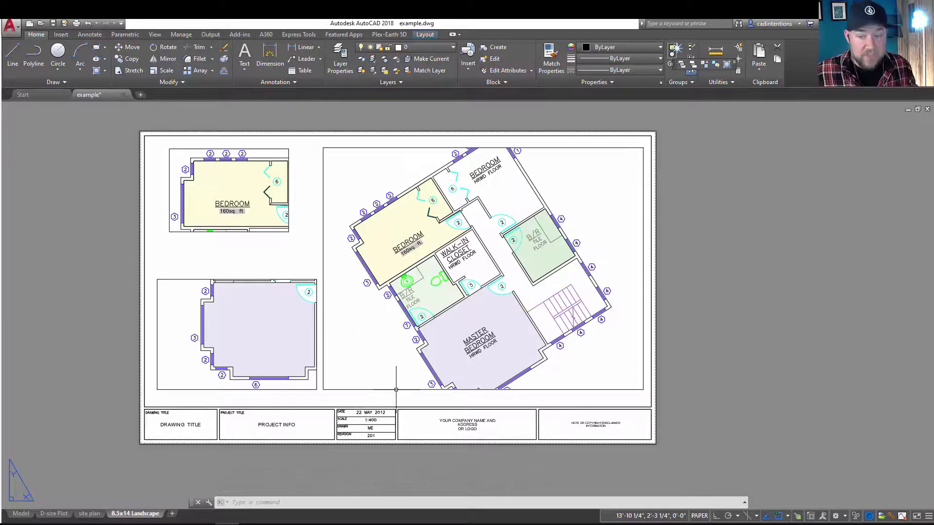
pyautogui.moveTo(396, 390)
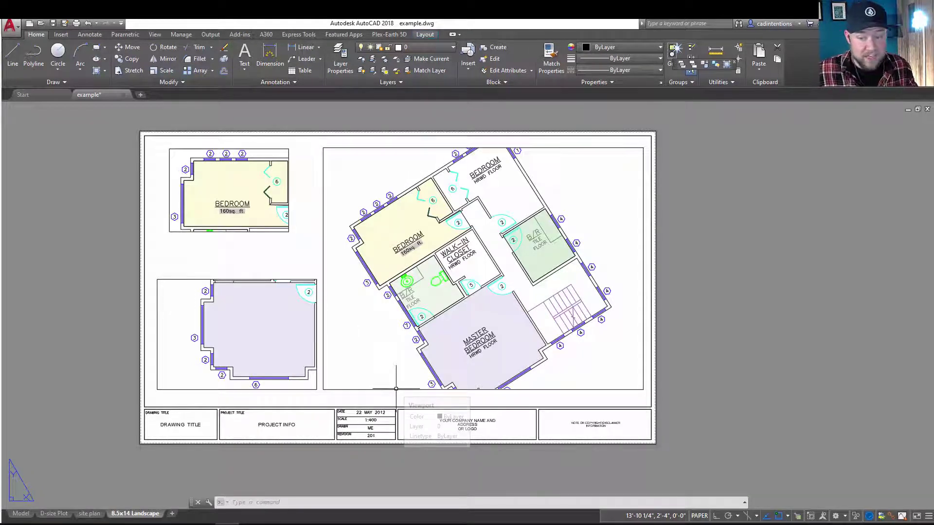
pyautogui.doubleClick(366, 350)
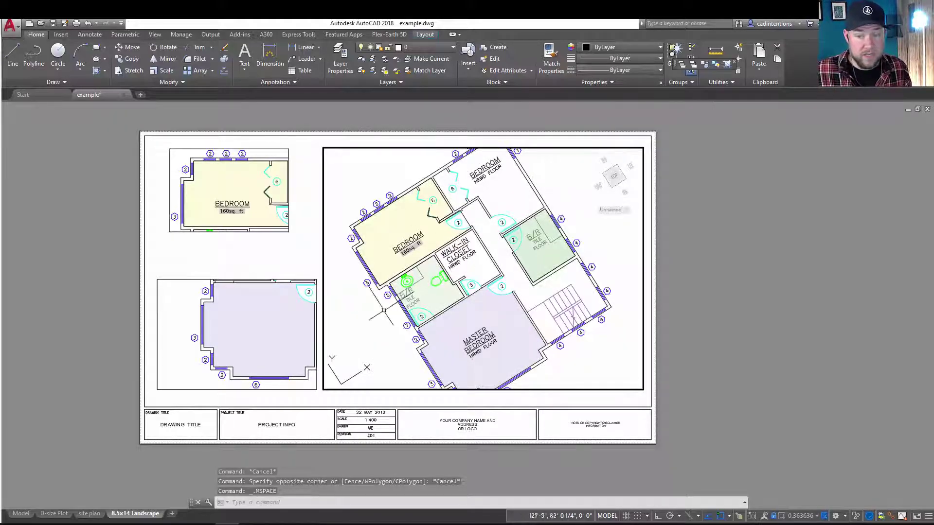
pyautogui.write('v')
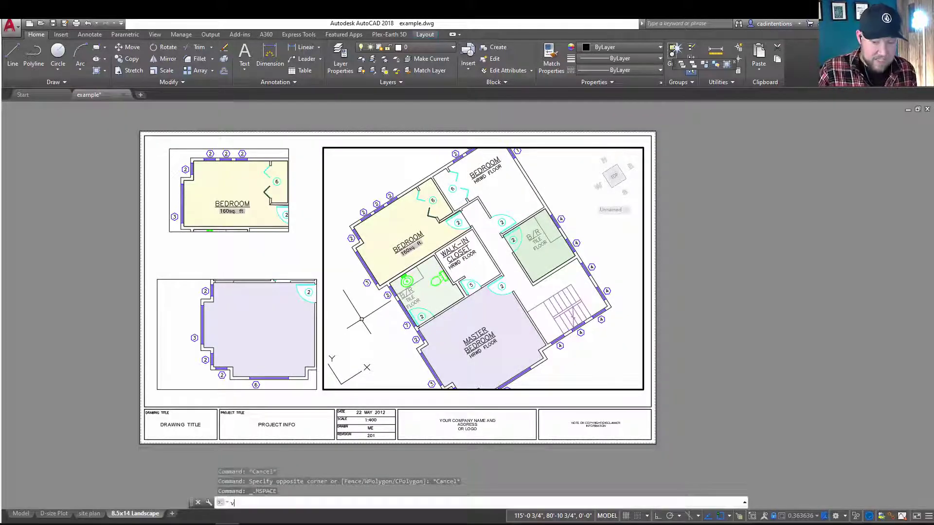
pyautogui.write('player')
pyautogui.press('Return')
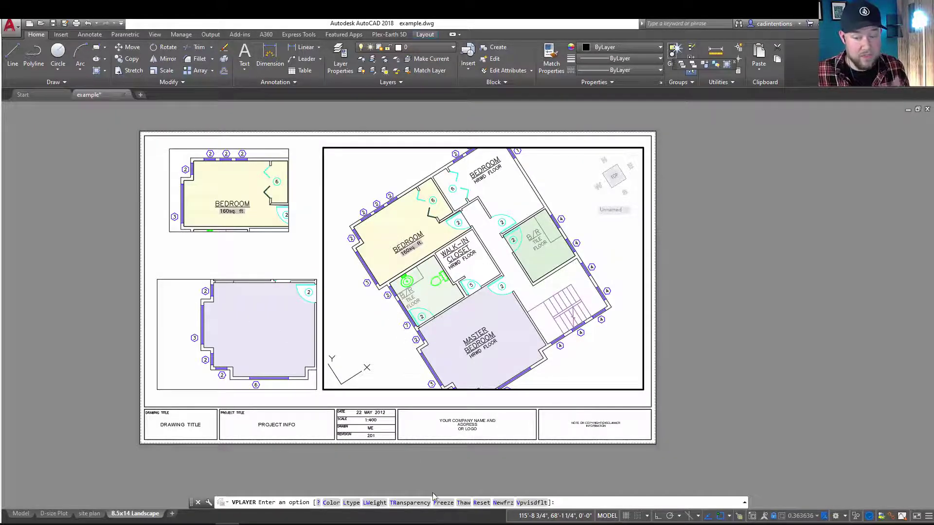
pyautogui.click(442, 503)
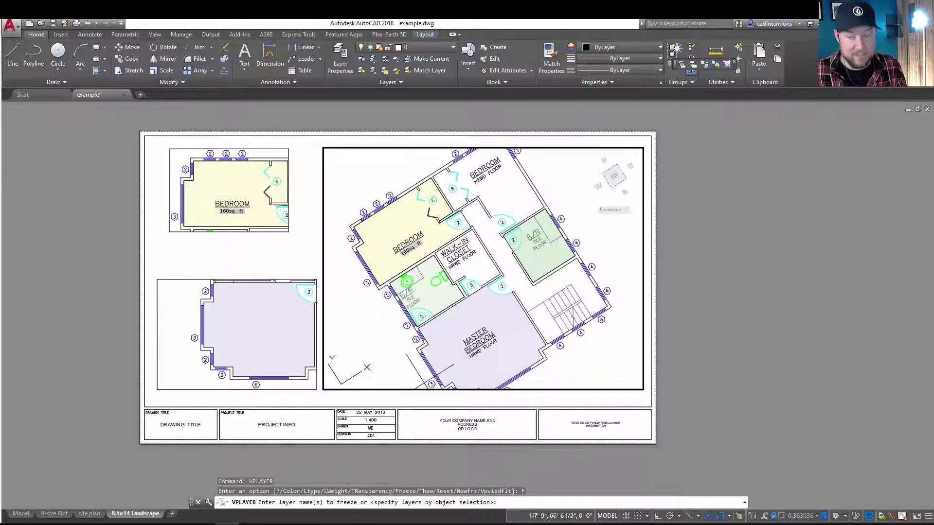
# Freeze the toilet's and wall tag's layers in the current large viewport only.
pyautogui.press('Return')
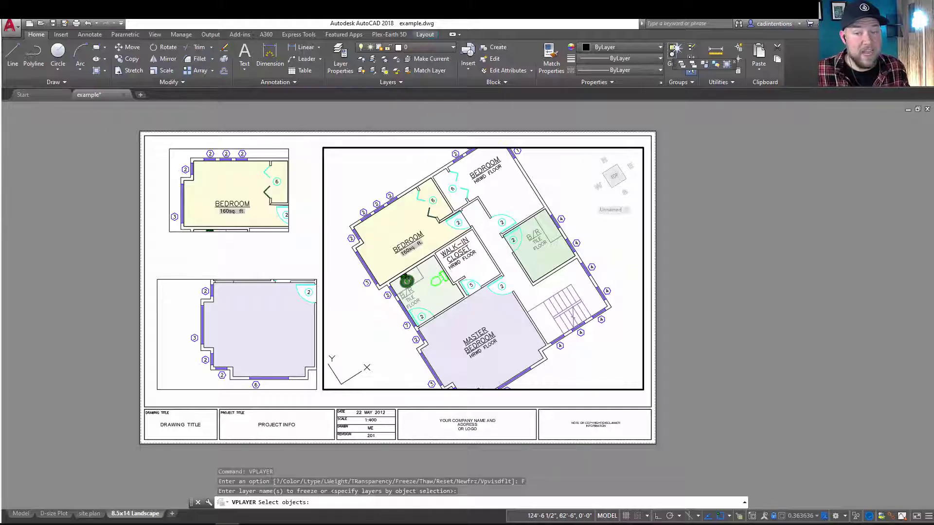
pyautogui.click(406, 281)
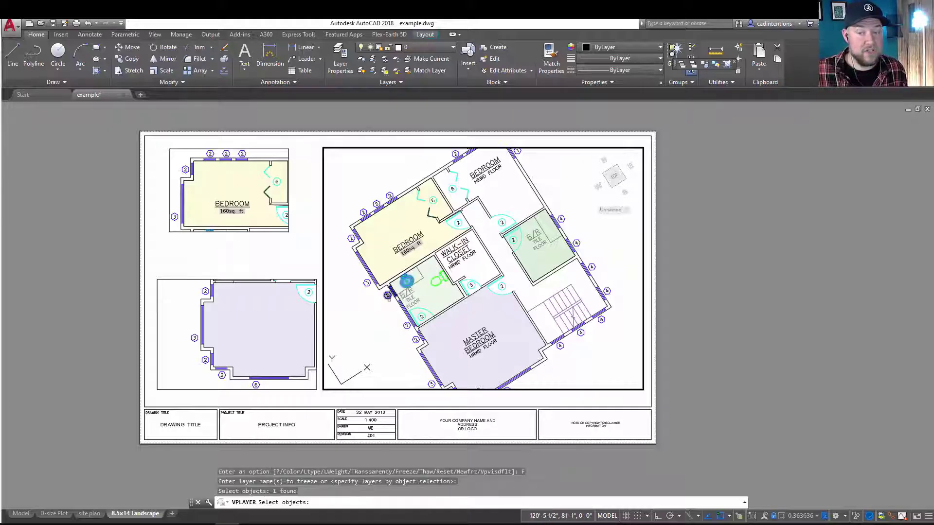
pyautogui.click(367, 283)
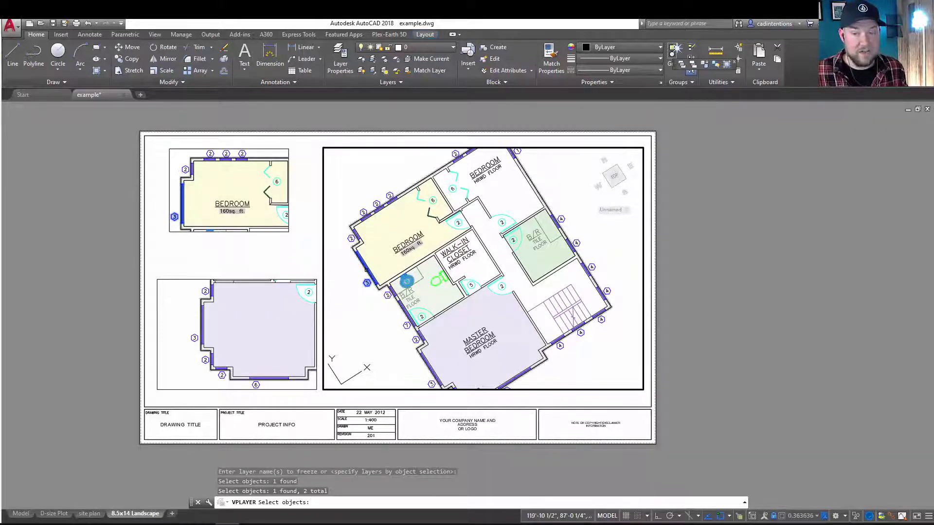
pyautogui.press('Return')
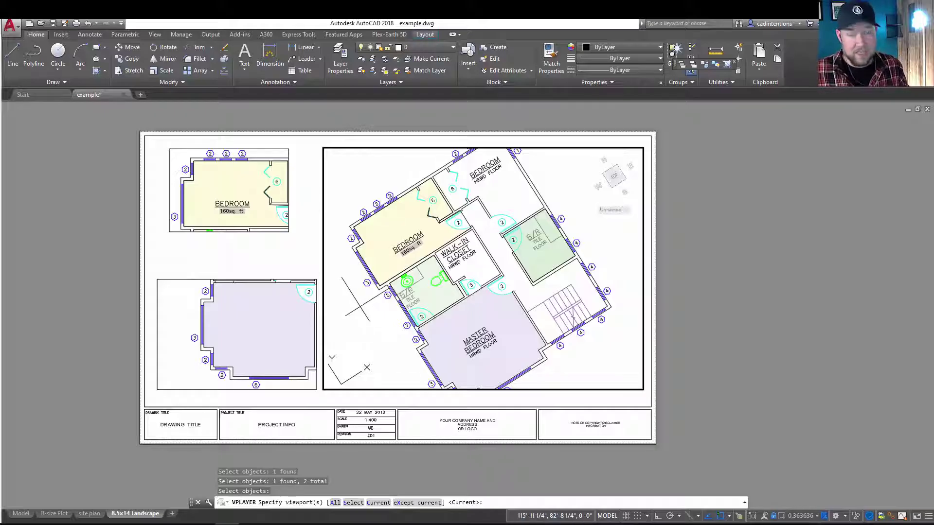
pyautogui.press('Return')
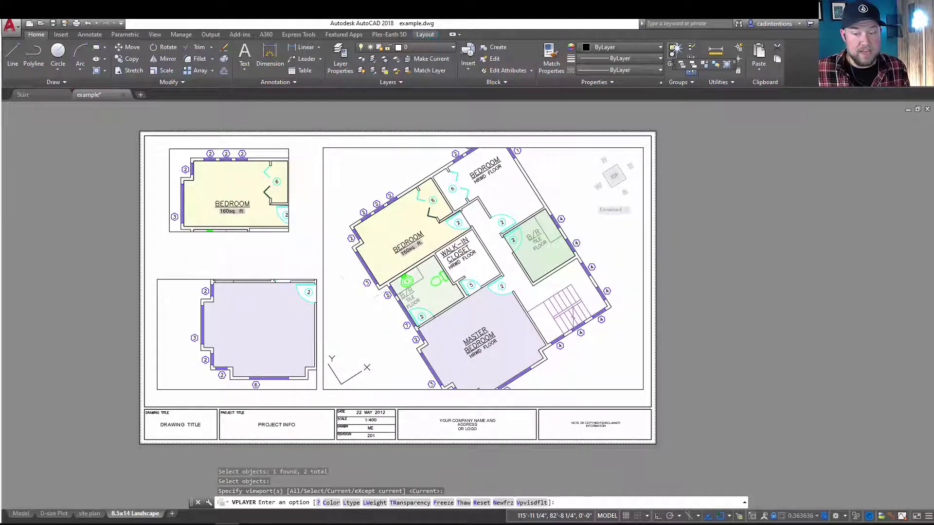
pyautogui.press('Return')
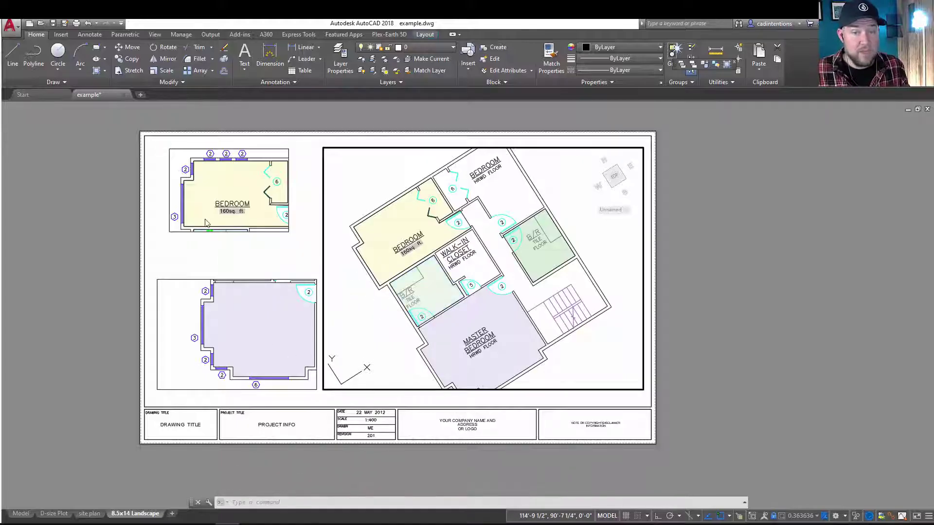
# From paper space, use VPLAYER Freeze to freeze the Text layer in the small bedroom viewport.
pyautogui.doubleClick(266, 257)
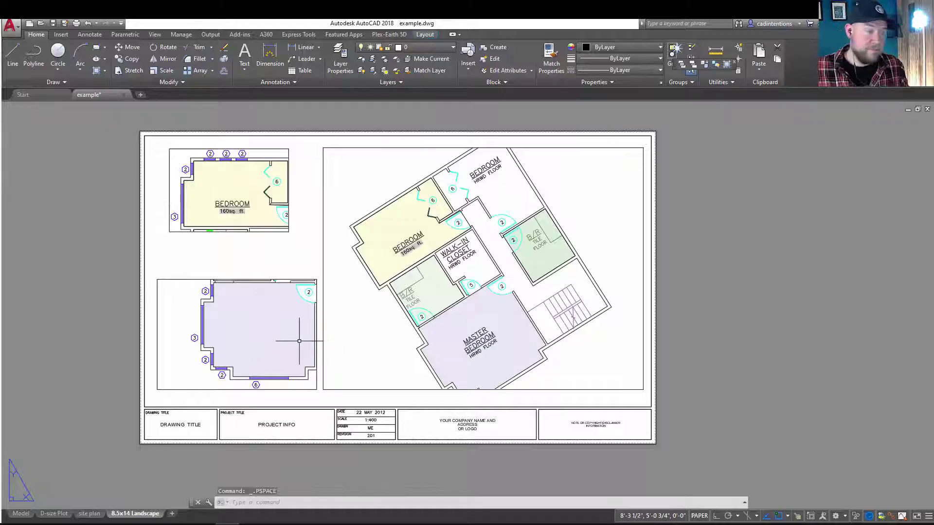
pyautogui.press('Escape')
pyautogui.press('Escape')
pyautogui.press('Escape')
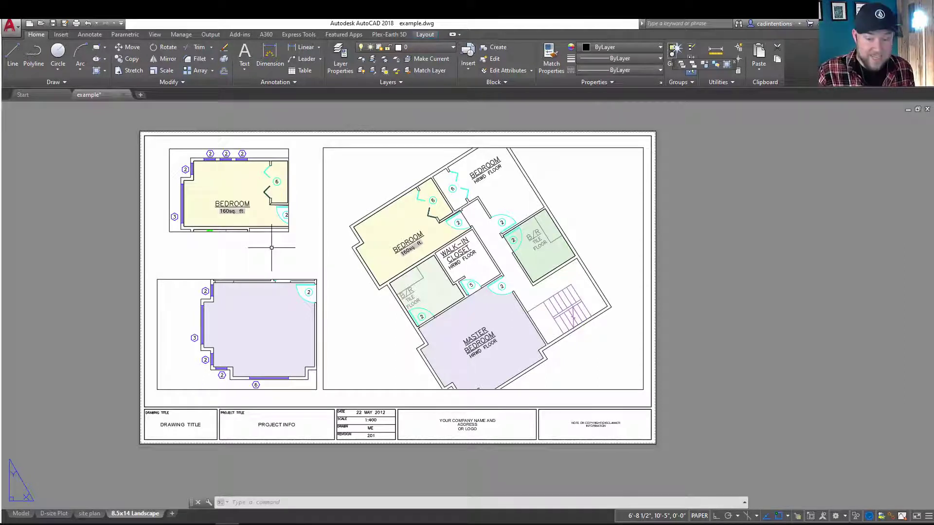
pyautogui.write('VPLAy')
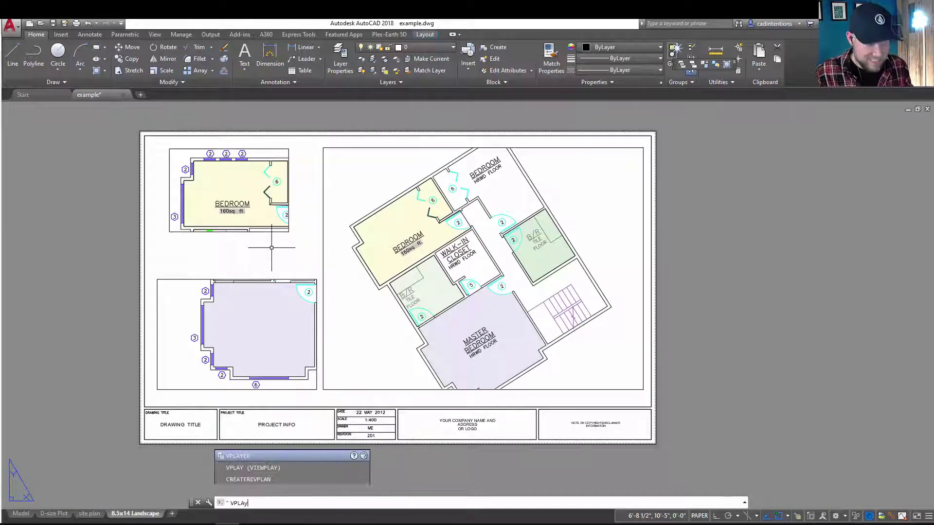
pyautogui.write('er')
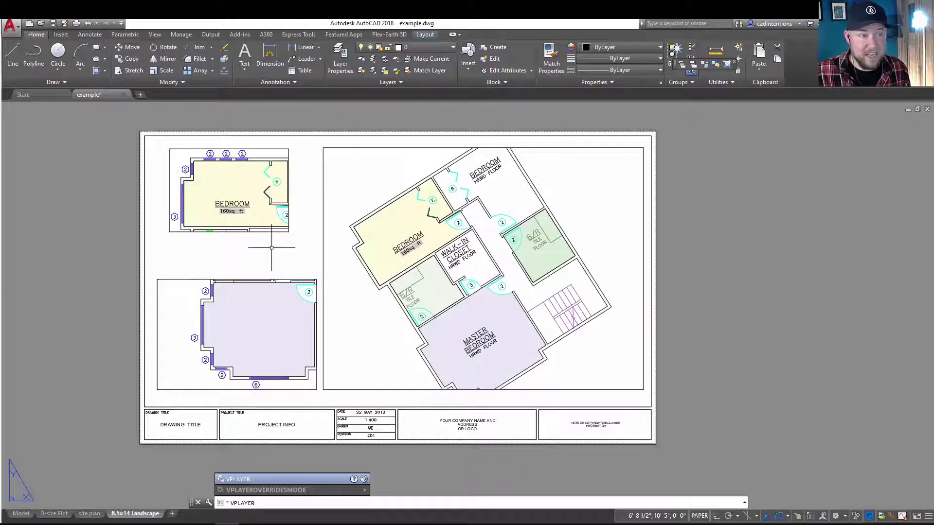
pyautogui.press('Return')
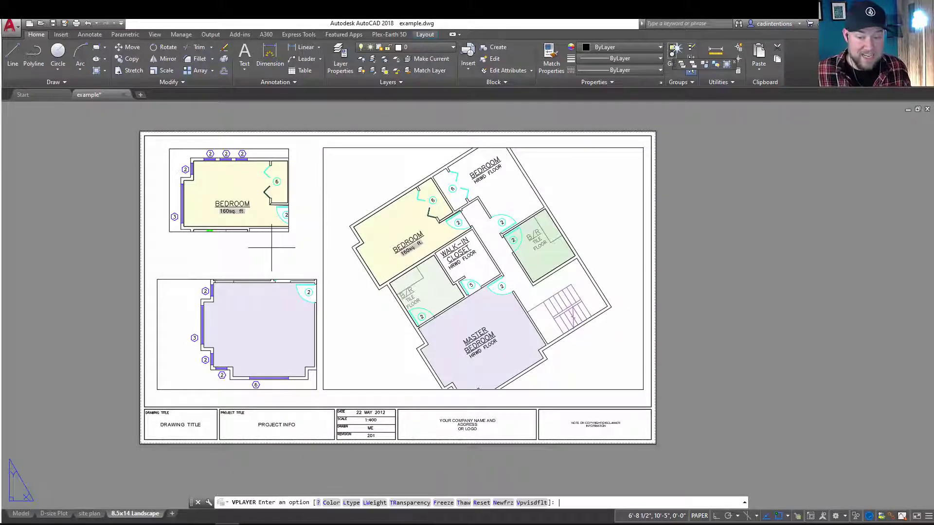
pyautogui.click(444, 503)
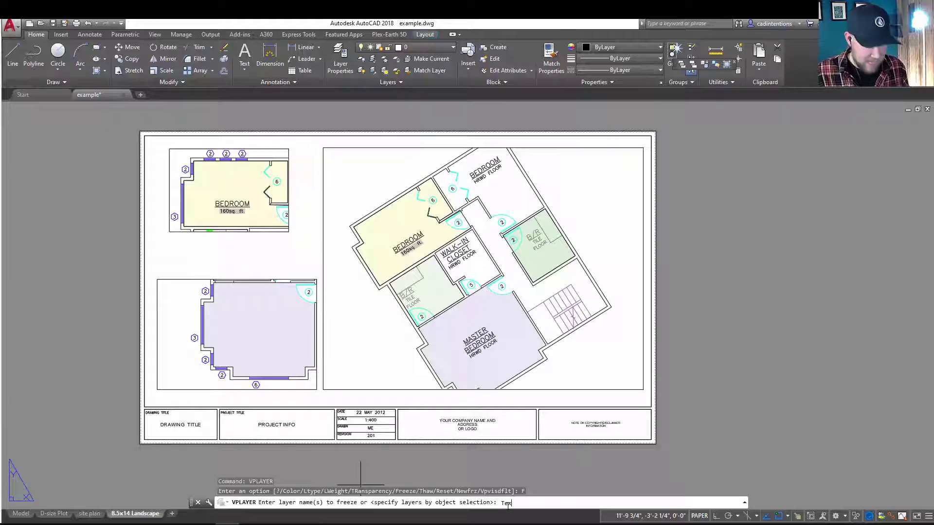
pyautogui.press('Return')
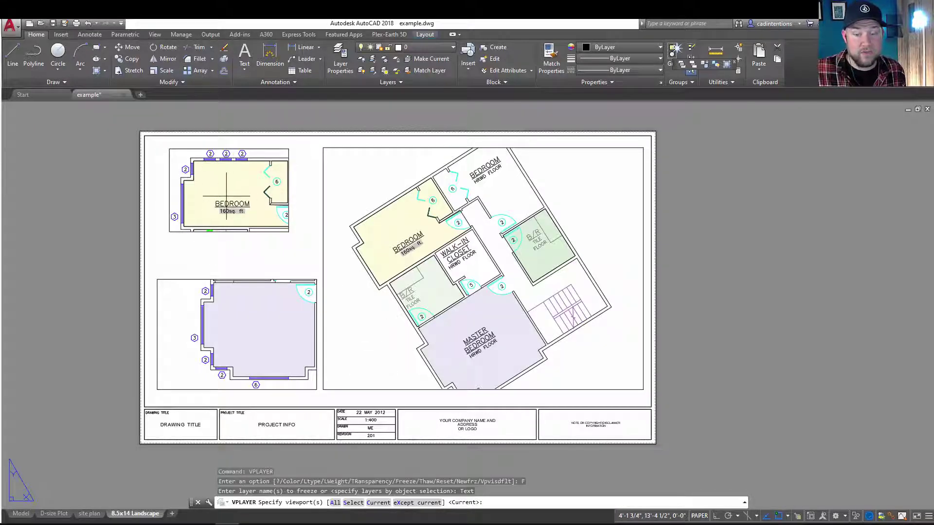
pyautogui.click(353, 503)
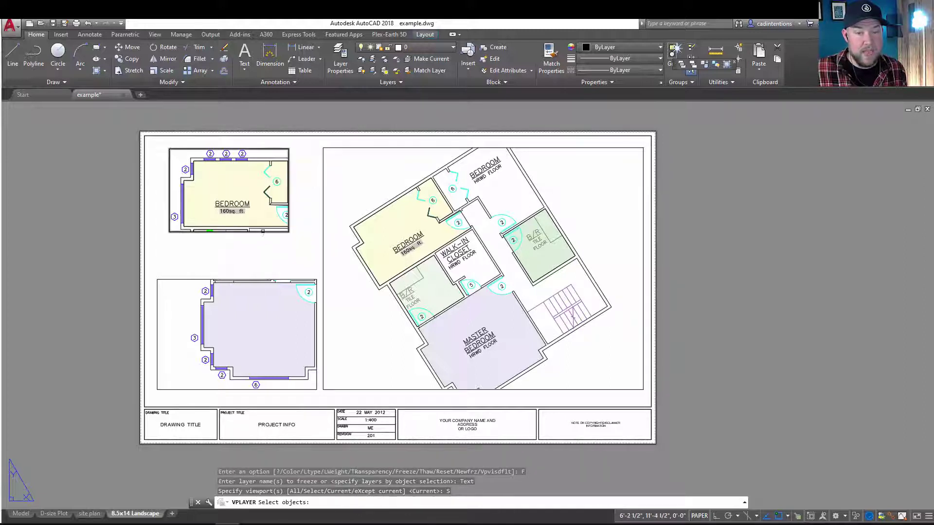
pyautogui.click(288, 194)
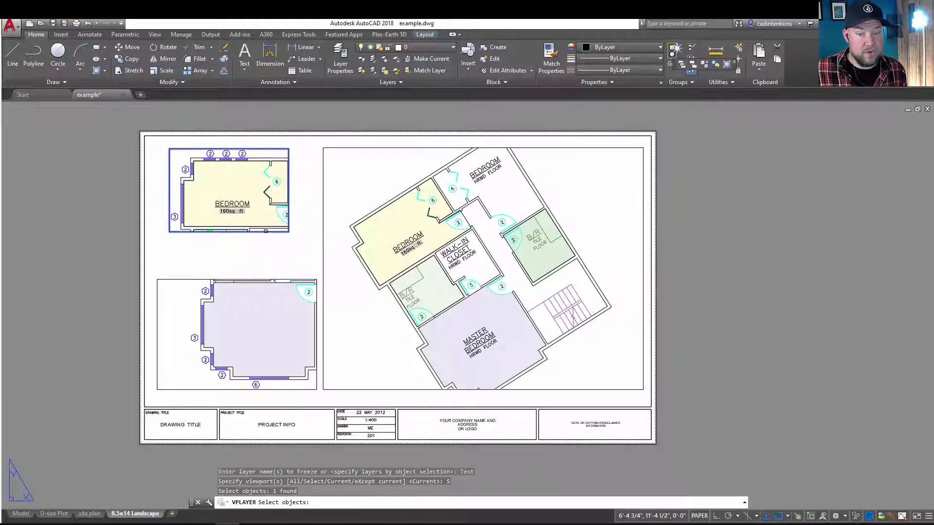
pyautogui.press('Return')
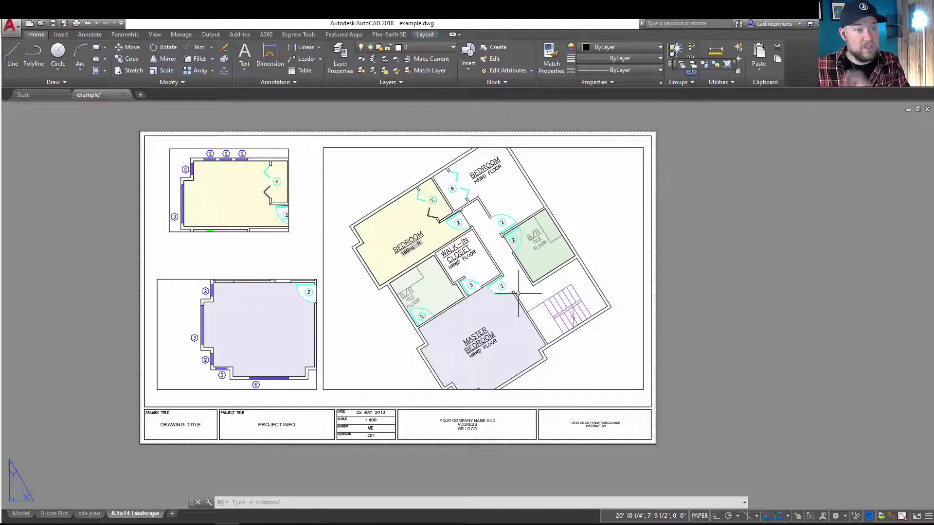
pyautogui.press('Escape')
pyautogui.press('Escape')
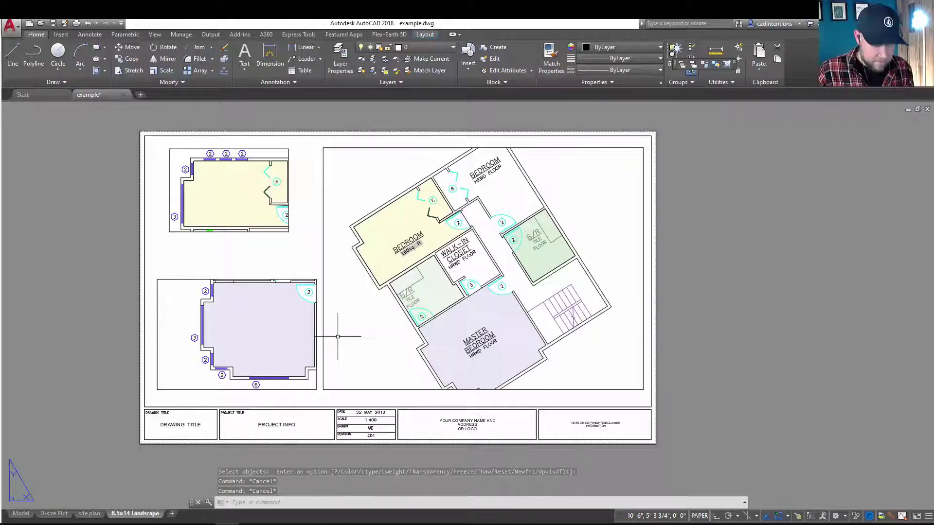
pyautogui.write('vplayer')
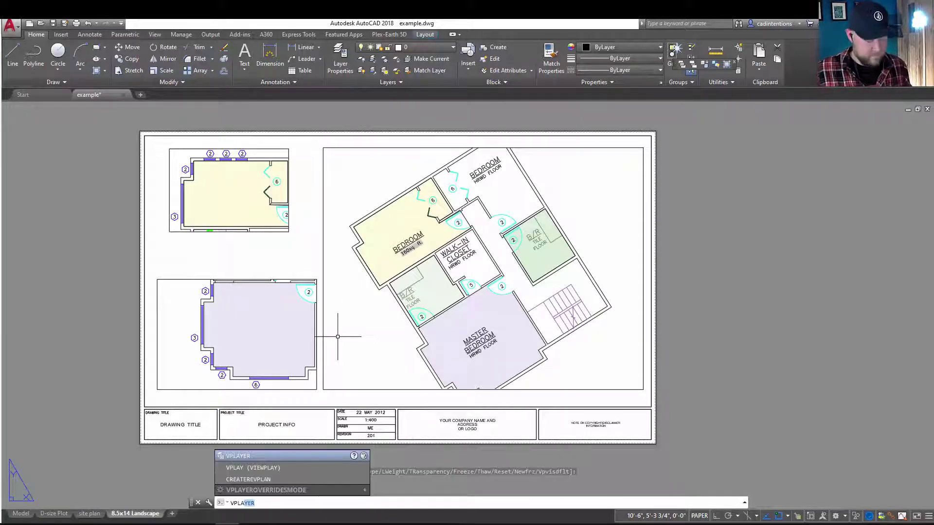
pyautogui.press('Return')
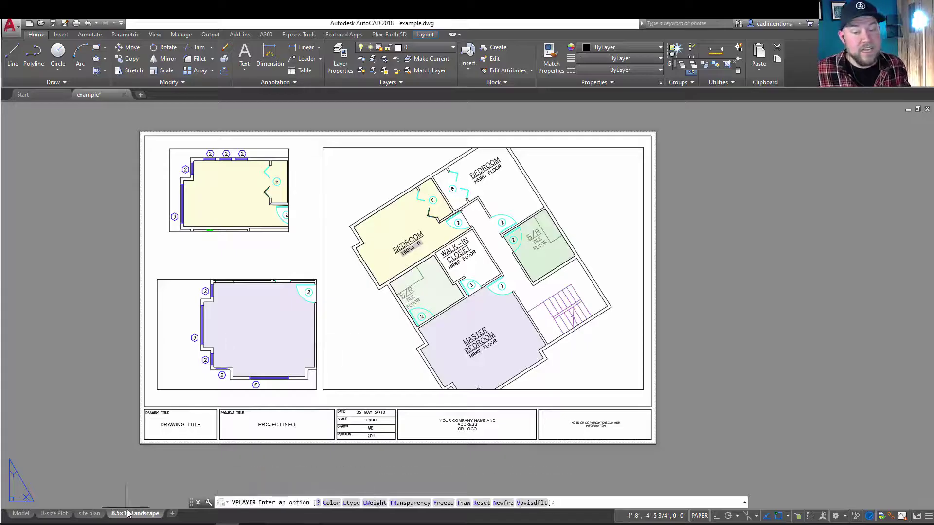
pyautogui.click(318, 503)
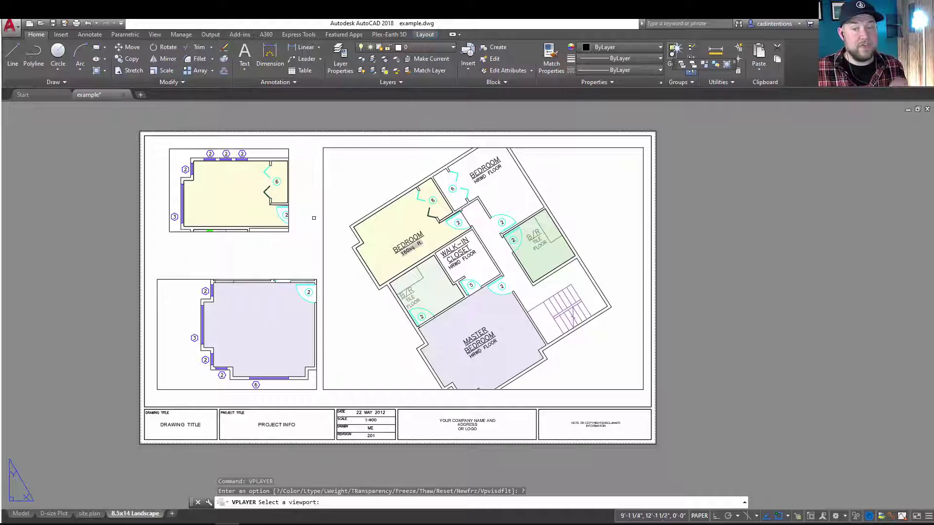
pyautogui.click(321, 212)
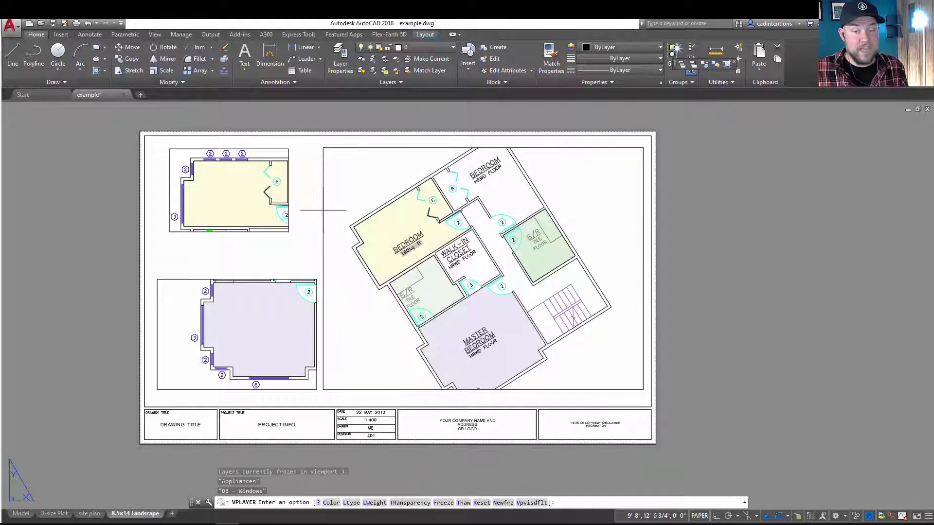
pyautogui.press('F2')
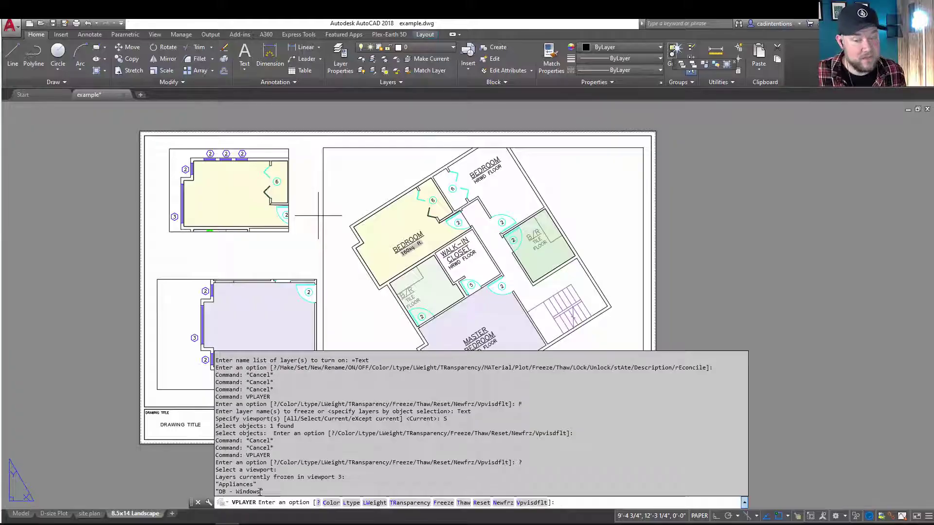
pyautogui.press('Escape')
pyautogui.click(292, 237)
pyautogui.press('Escape')
pyautogui.press('Escape')
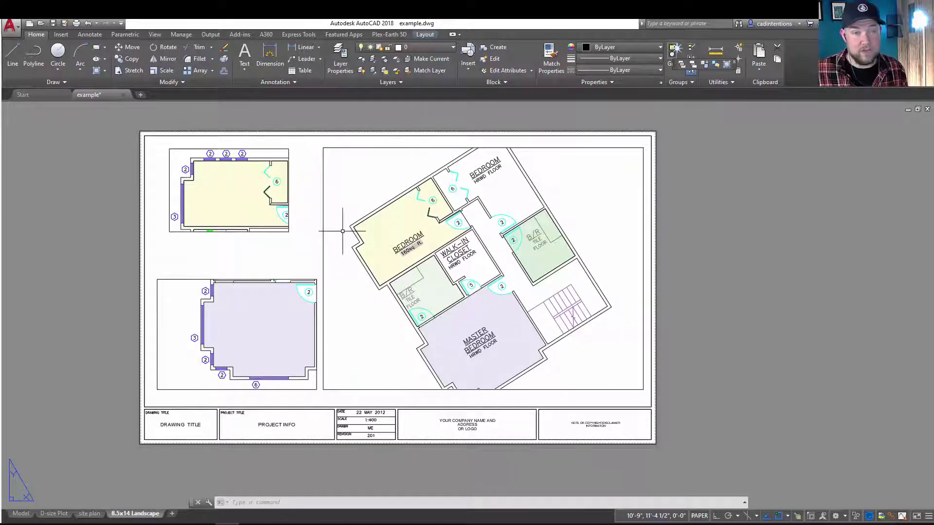
# In the large floor-plan viewport, thaw DB - Windows and Appliances from the Layer dropdown.
pyautogui.doubleClick(383, 190)
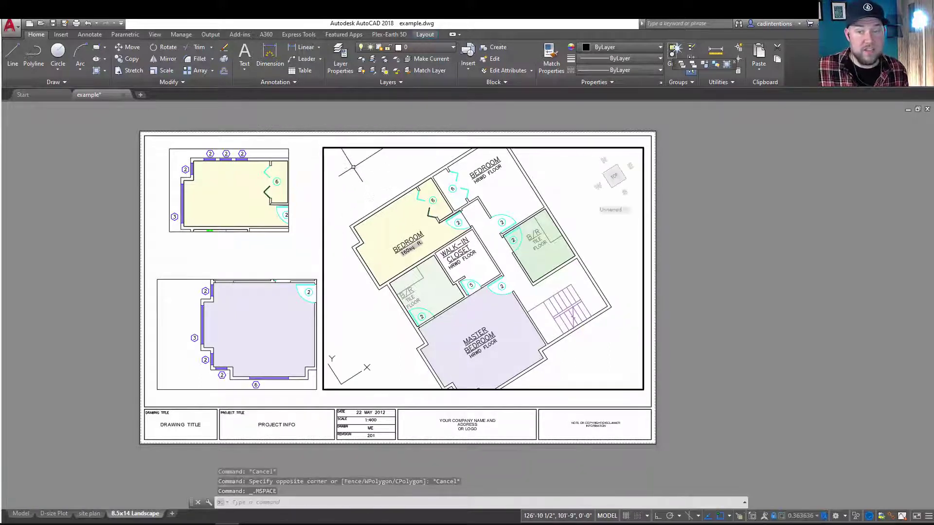
pyautogui.click(416, 48)
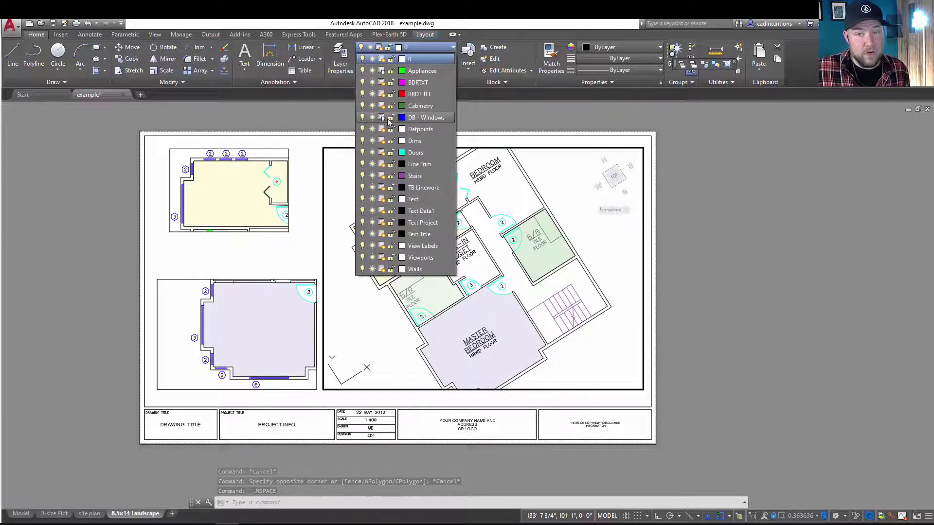
pyautogui.click(382, 118)
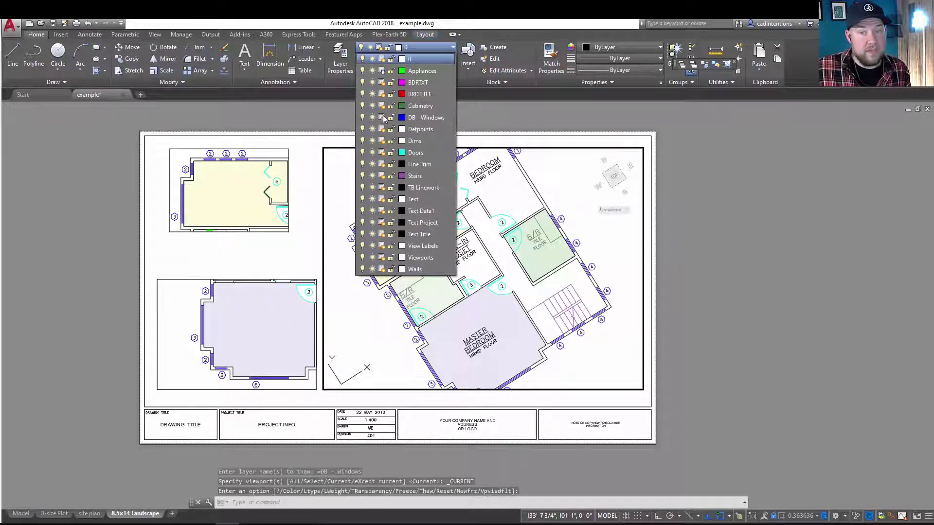
pyautogui.click(381, 71)
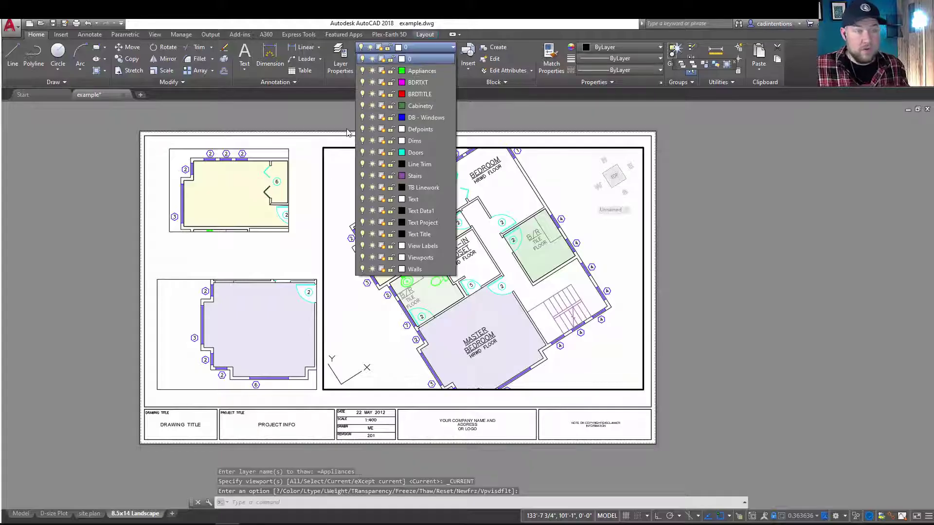
pyautogui.click(347, 133)
pyautogui.press('Escape')
pyautogui.press('Escape')
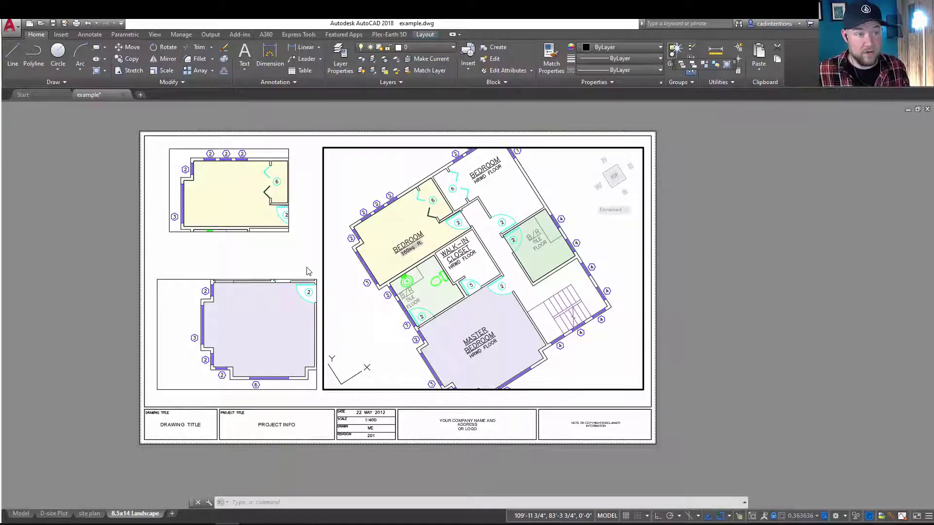
# In the large floor-plan viewport, start LAYFRZ with its Viewports setting set to Vpfreeze.
pyautogui.doubleClick(373, 129)
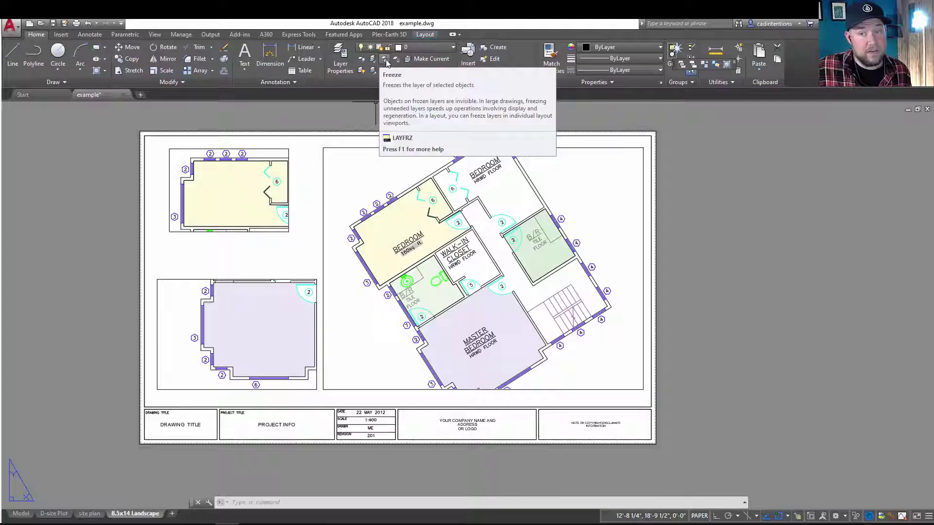
pyautogui.click(385, 64)
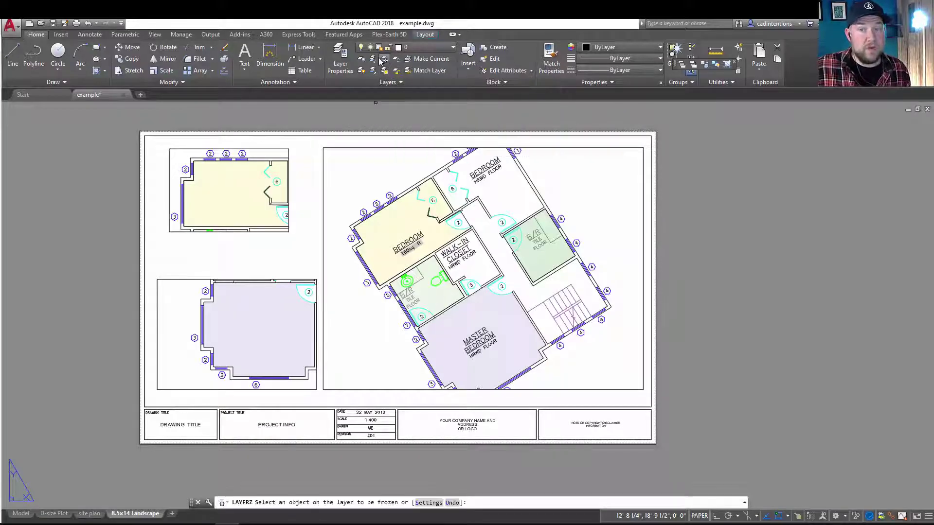
pyautogui.press('Escape')
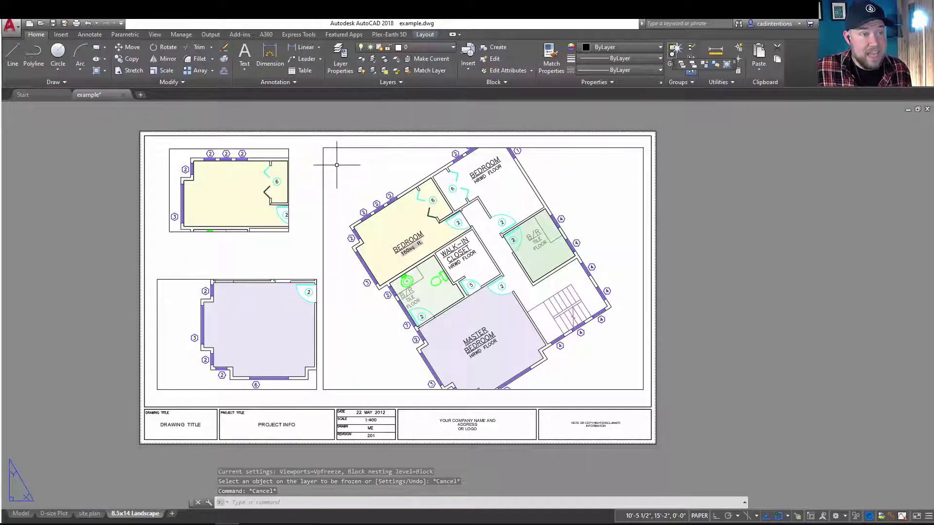
pyautogui.doubleClick(371, 165)
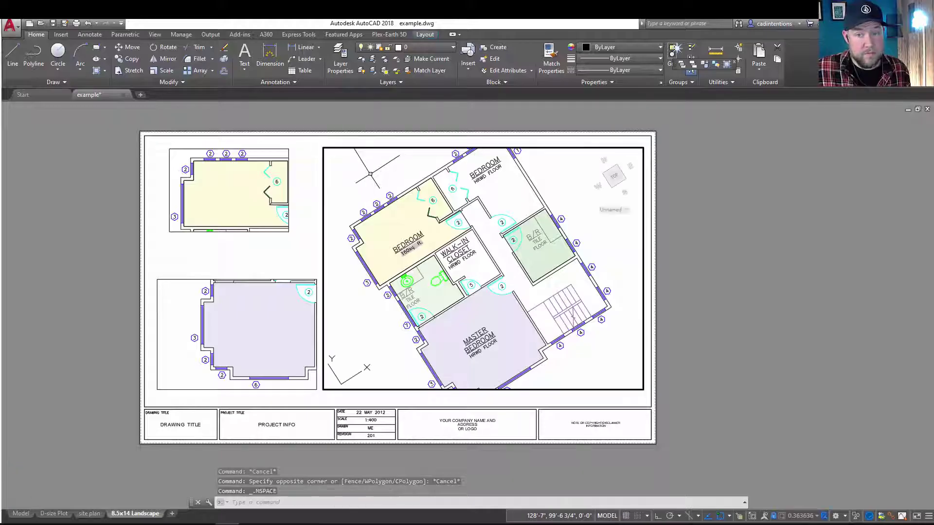
pyautogui.click(384, 63)
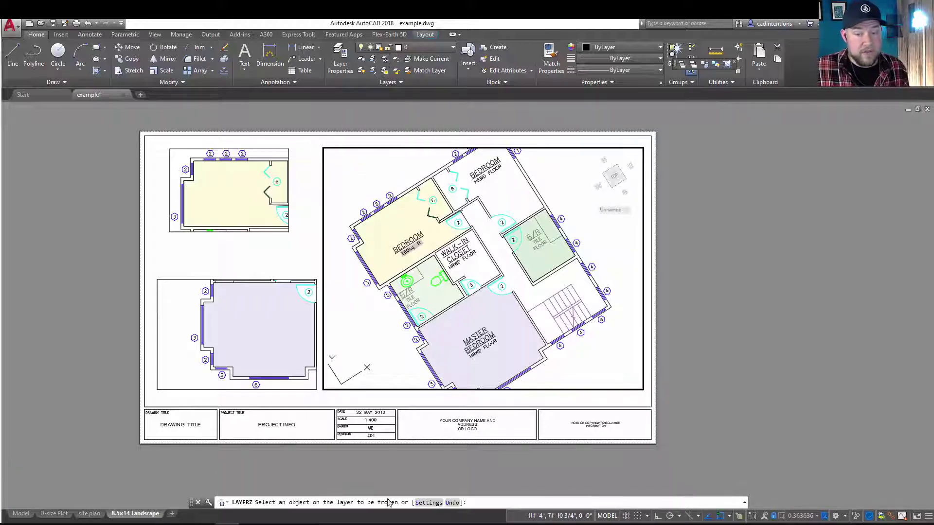
pyautogui.click(422, 504)
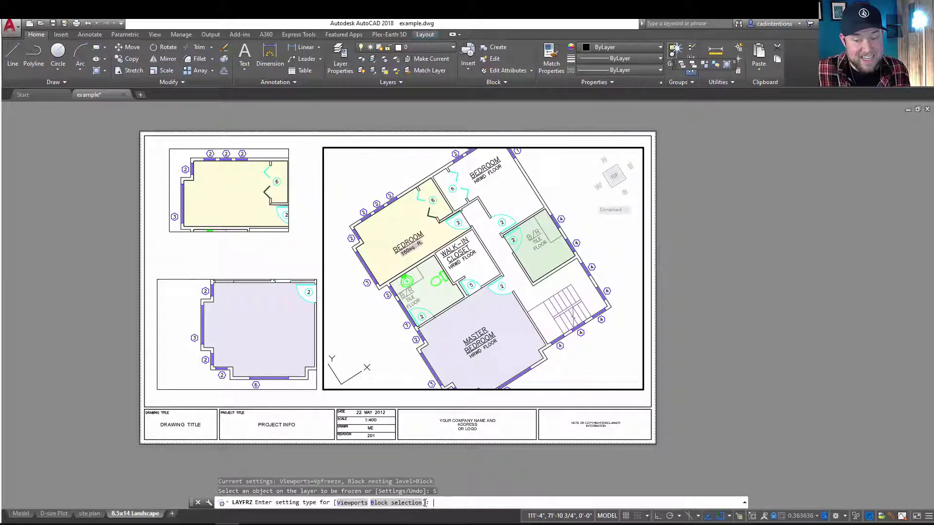
pyautogui.click(352, 503)
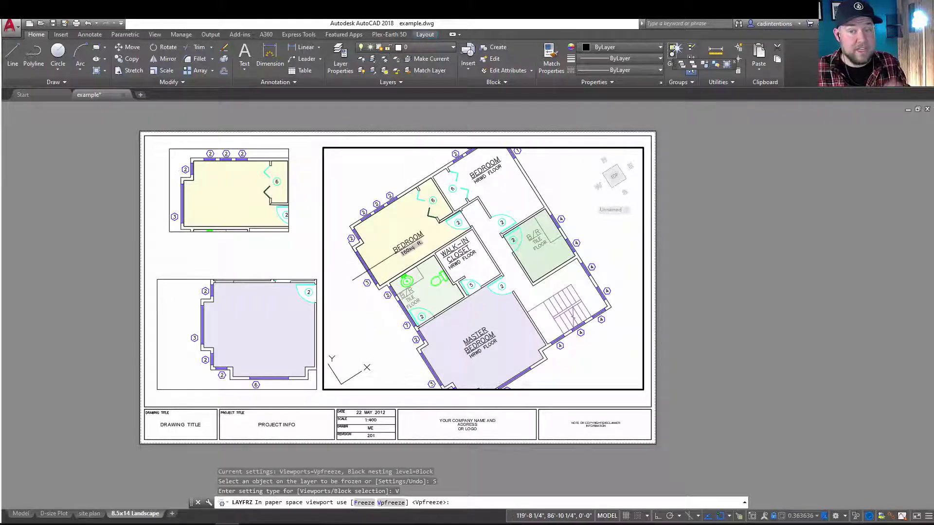
pyautogui.press('Return')
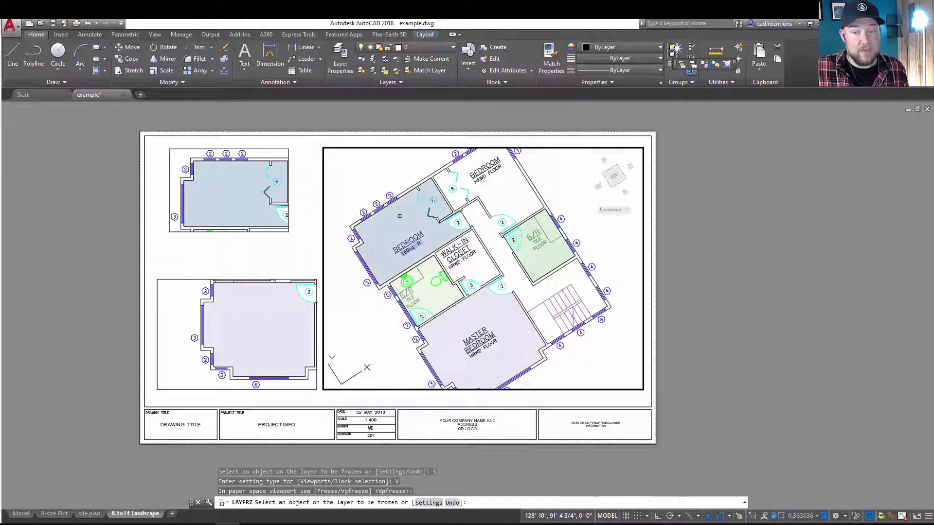
# Pick a room label, a fill and a window to freeze Text, 0 and DB - Windows.
pyautogui.click(487, 168)
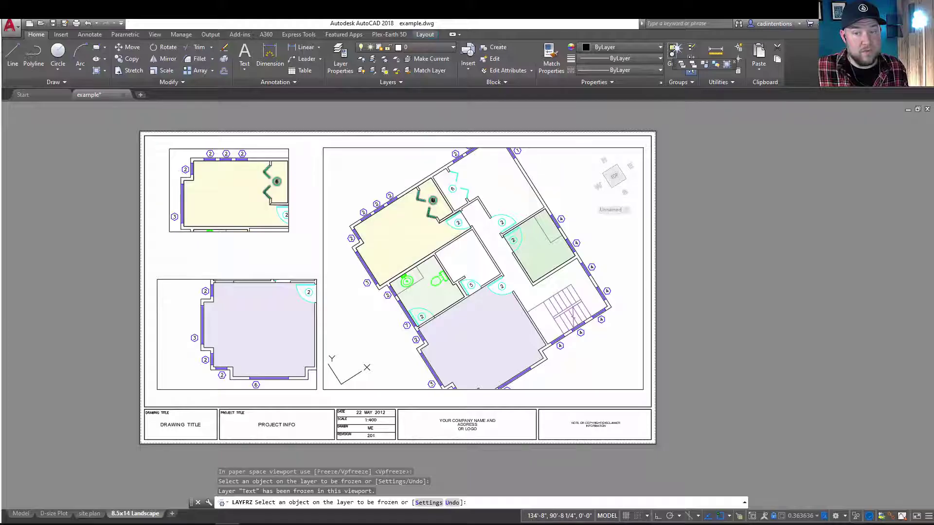
pyautogui.click(432, 200)
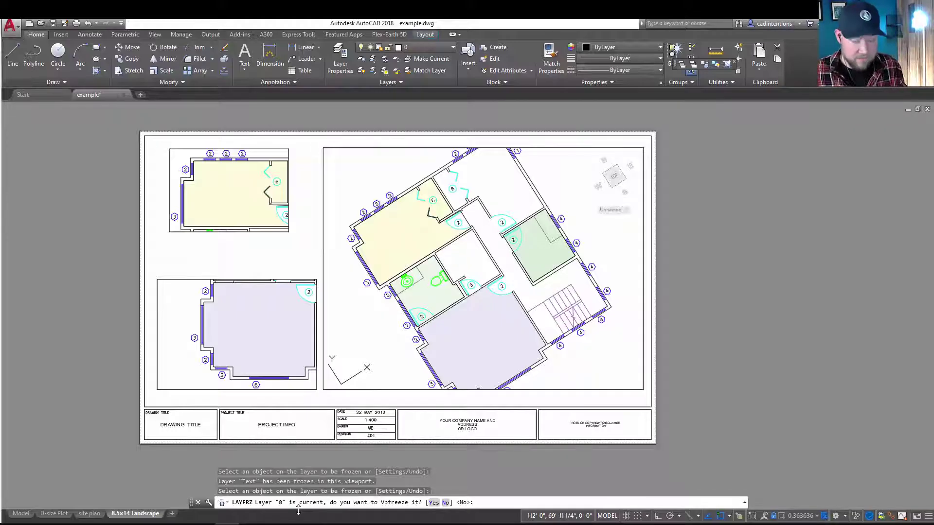
pyautogui.press('Return')
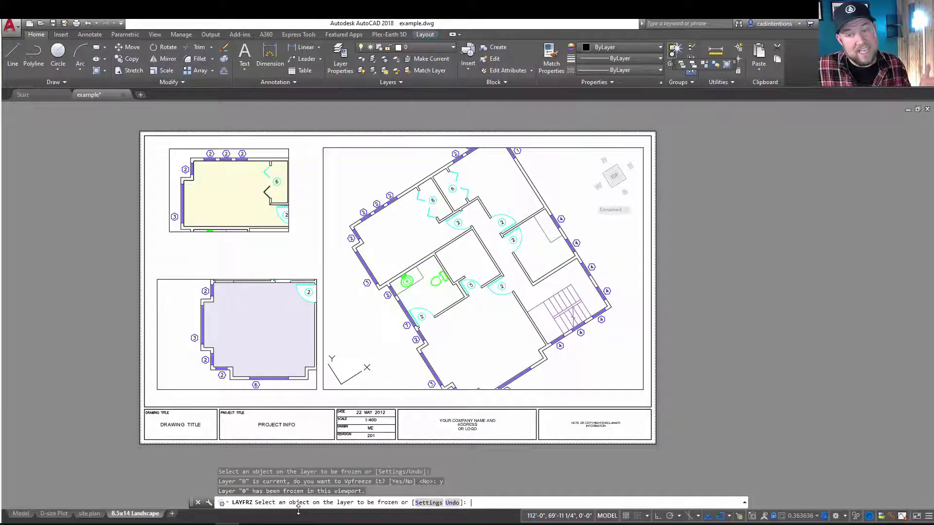
pyautogui.click(407, 325)
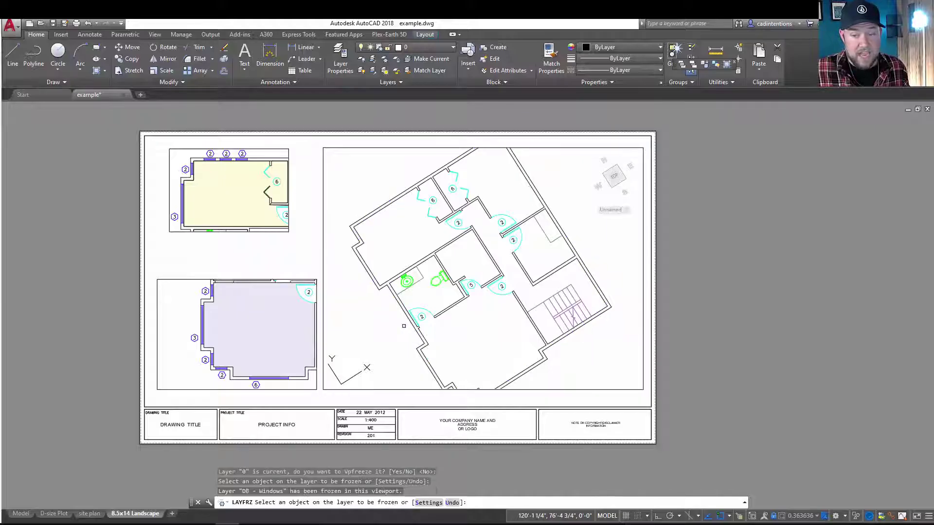
pyautogui.click(404, 315)
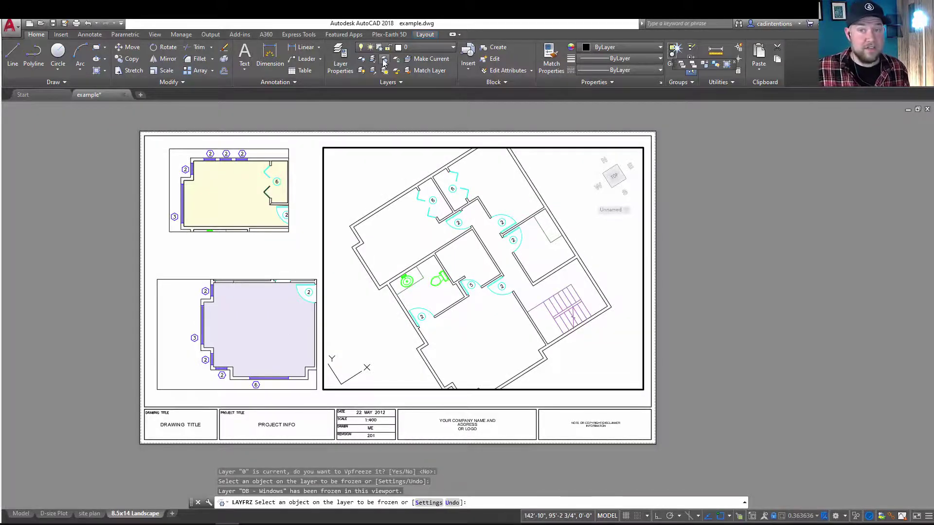
pyautogui.press('Escape')
pyautogui.press('Escape')
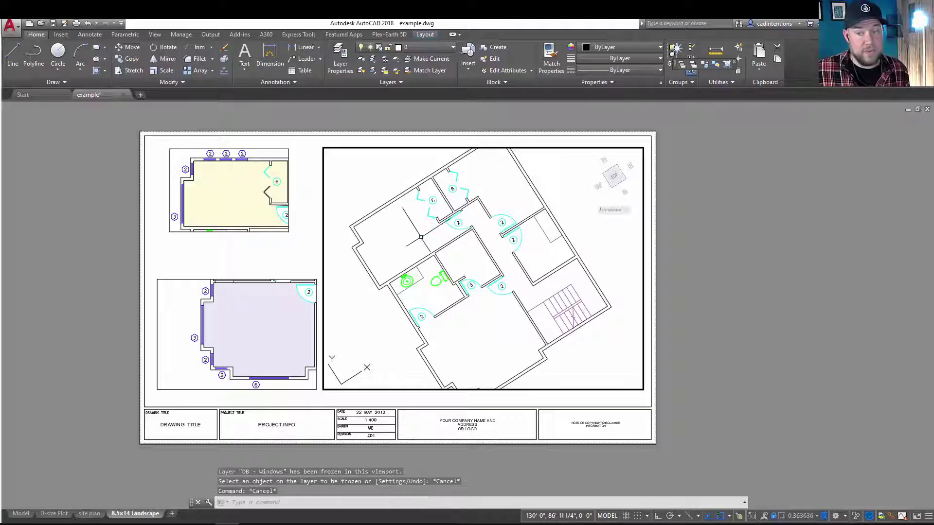
# Open the Layer Properties Manager, widened to show VP columns, with the top-left viewport active.
pyautogui.doubleClick(300, 252)
pyautogui.press('Escape')
pyautogui.press('Escape')
pyautogui.press('Escape')
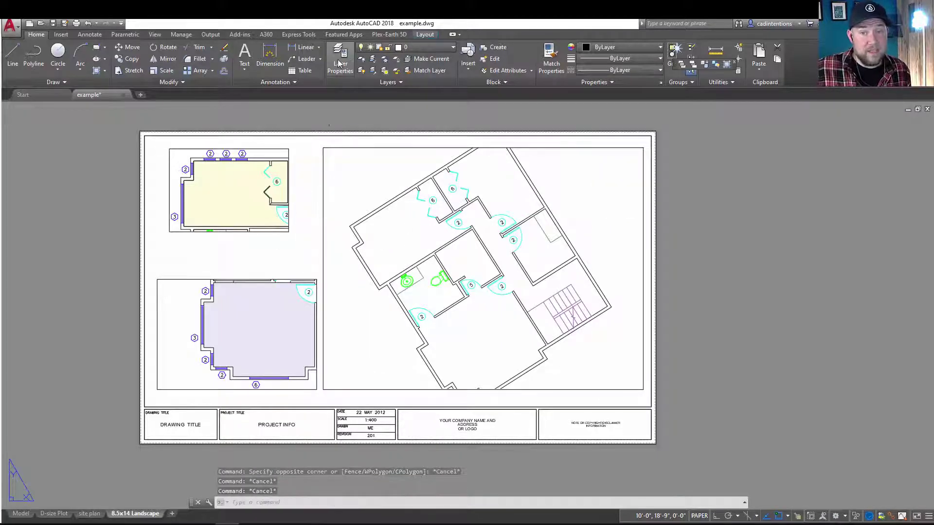
pyautogui.click(339, 63)
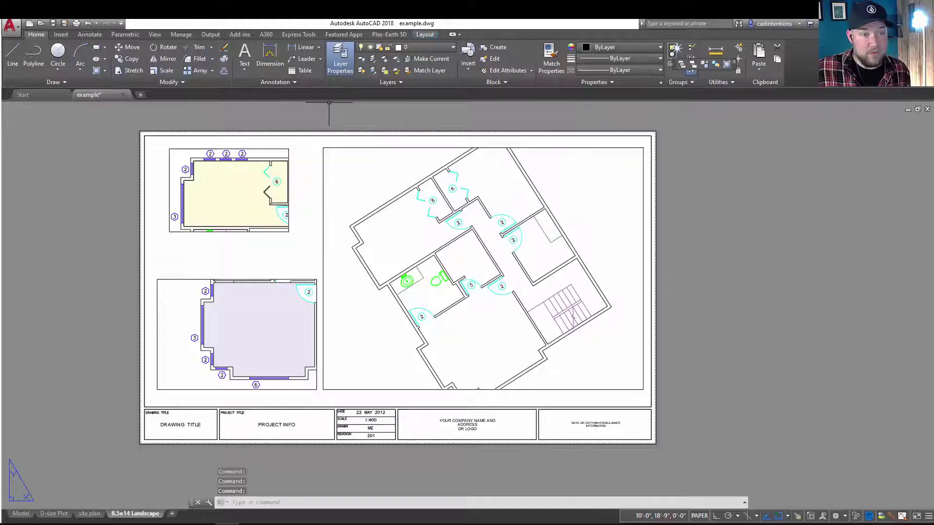
pyautogui.moveTo(16, 198); pyautogui.dragTo(444, 365)
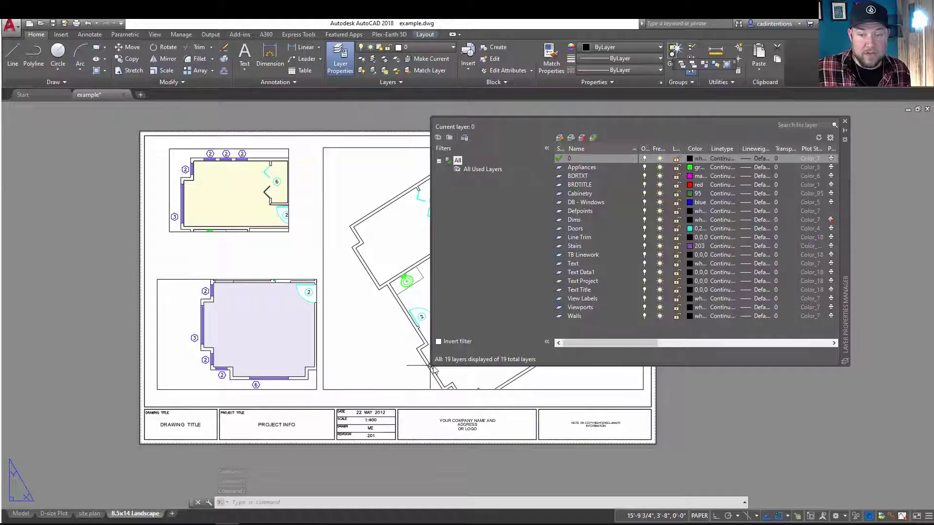
pyautogui.moveTo(433, 368); pyautogui.dragTo(295, 358)
pyautogui.moveTo(845, 218)
pyautogui.mouseDown()
pyautogui.moveTo(901, 220)
pyautogui.moveTo(888, 349)
pyautogui.moveTo(859, 329)
pyautogui.moveTo(903, 362)
pyautogui.mouseUp()
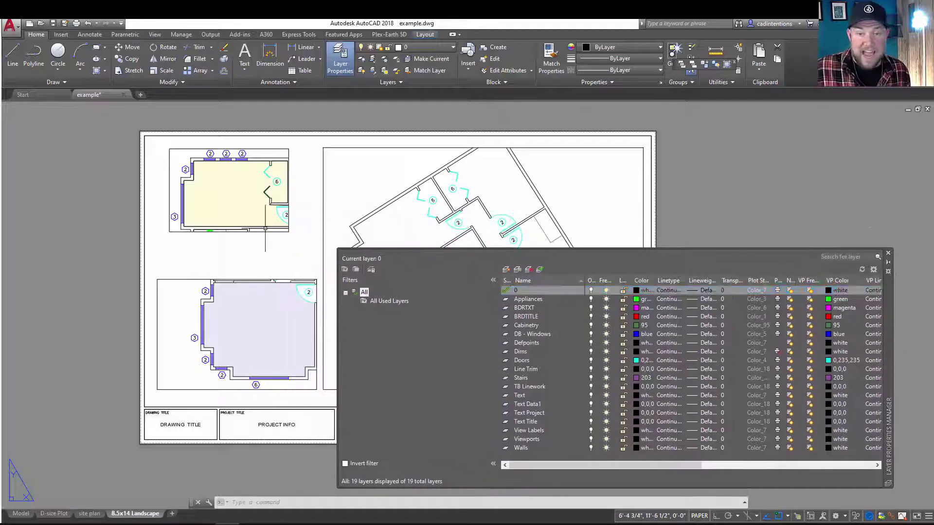
pyautogui.doubleClick(236, 220)
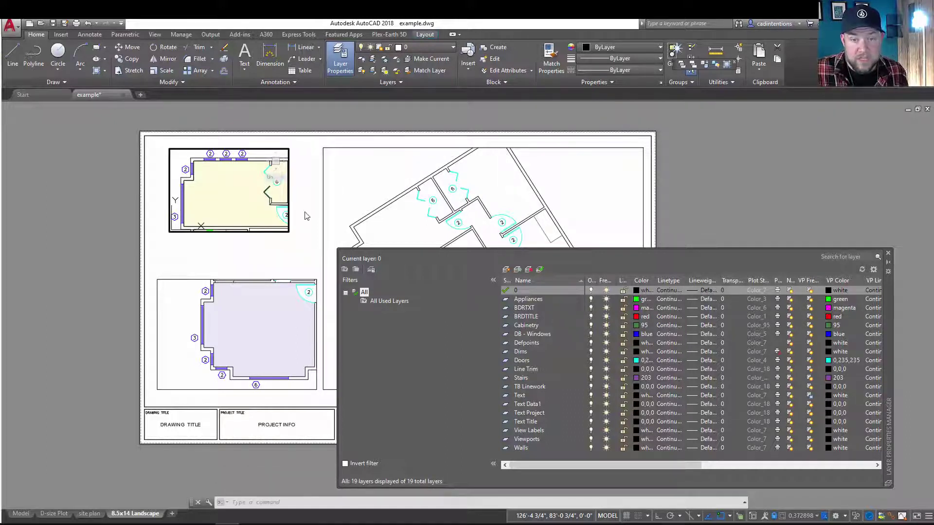
# Toggle VP Freeze for DB - Windows and Text in the top-left viewport, ending at their original states.
pyautogui.click(810, 334)
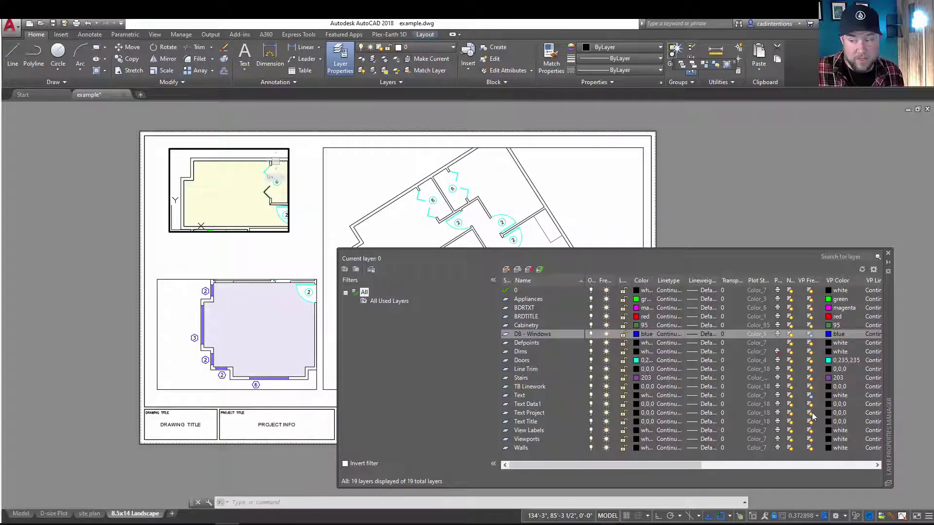
pyautogui.click(810, 395)
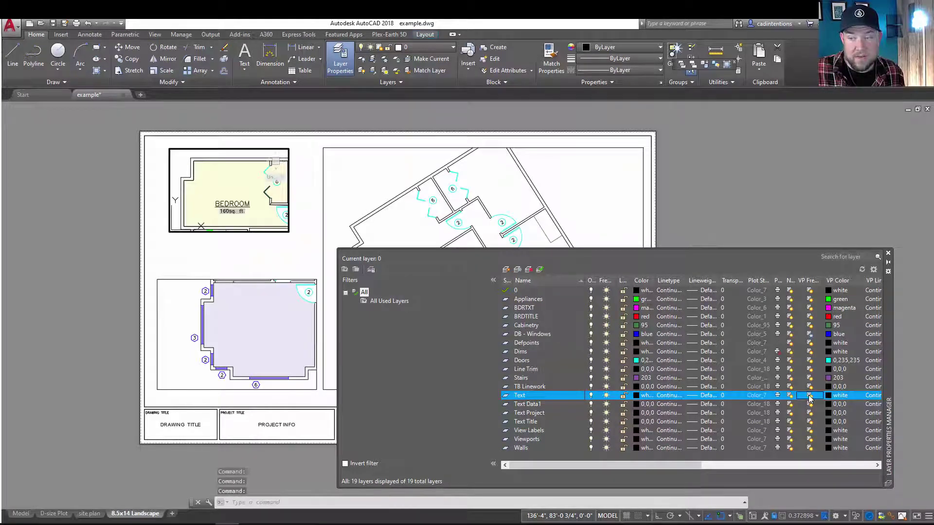
pyautogui.click(809, 396)
pyautogui.click(810, 335)
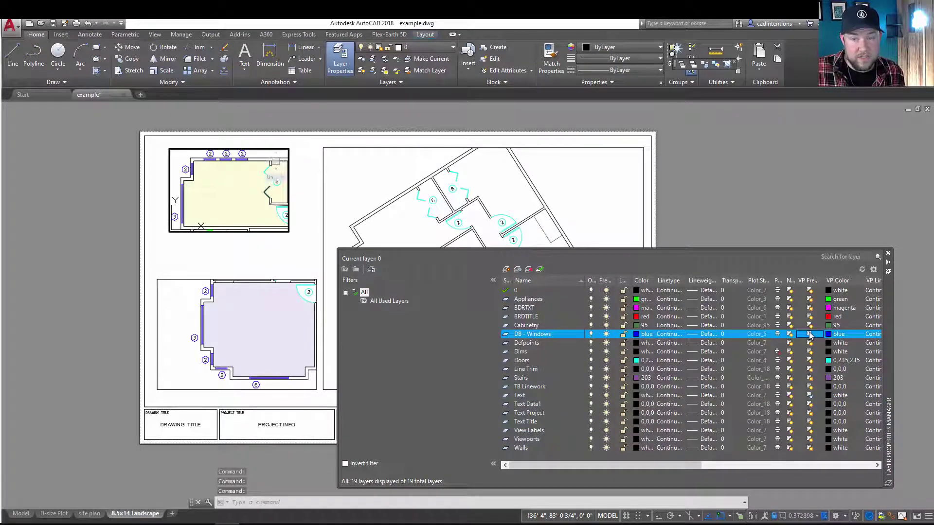
# Activate the large floor-plan viewport and thaw Text, DB - Windows and 0 there.
pyautogui.click(579, 207)
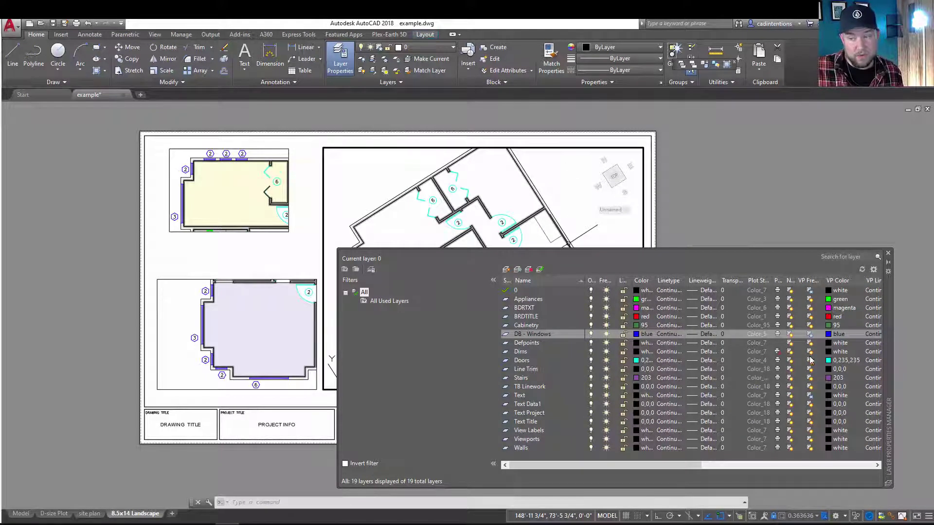
pyautogui.click(809, 395)
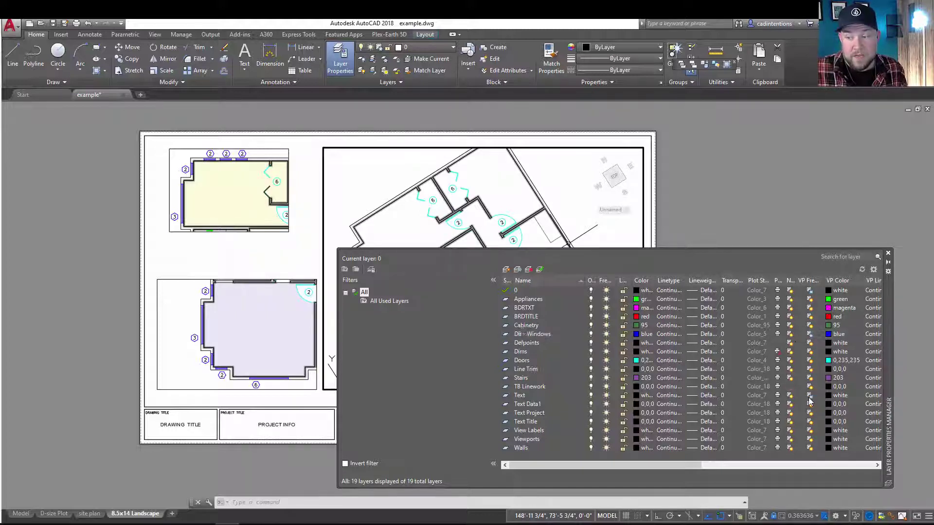
pyautogui.click(809, 335)
pyautogui.click(809, 290)
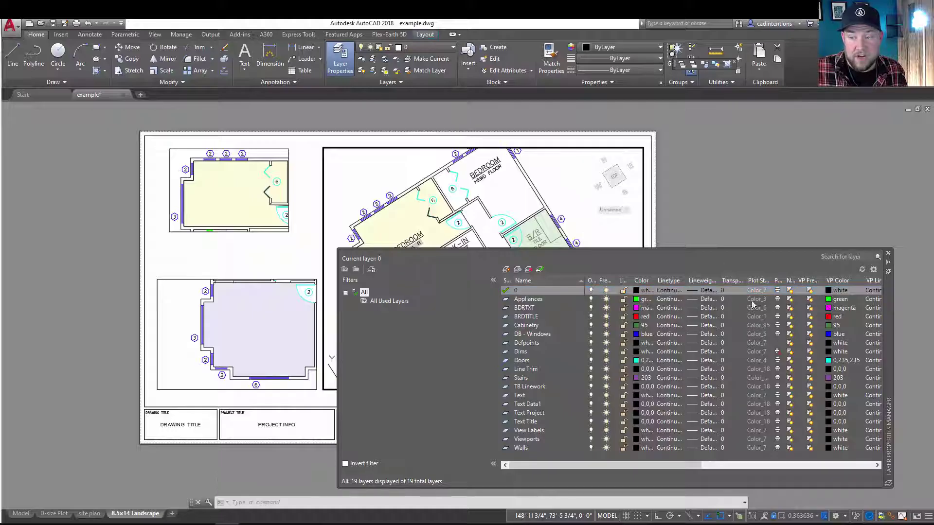